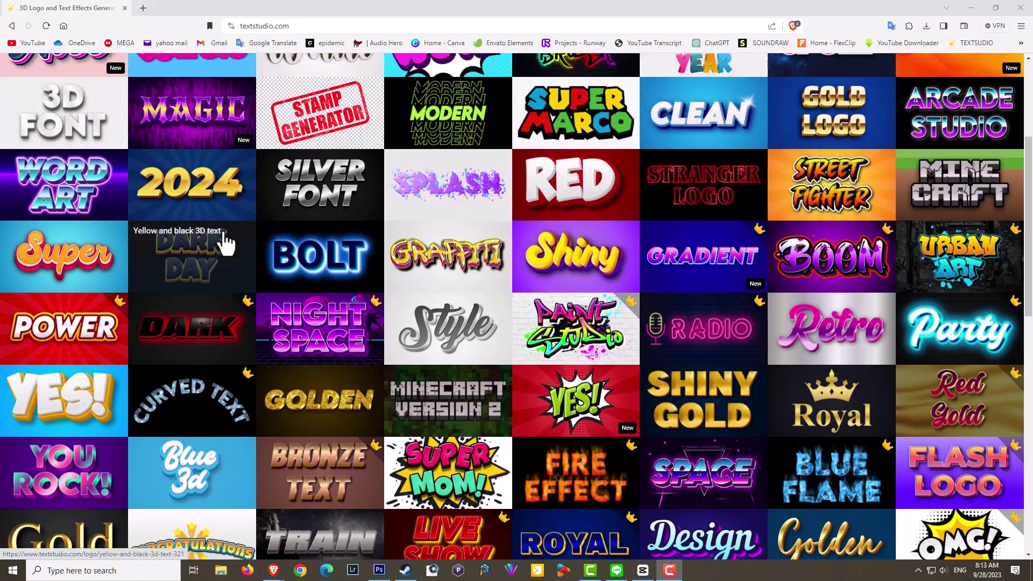
scroll(226, 243, up, 5)
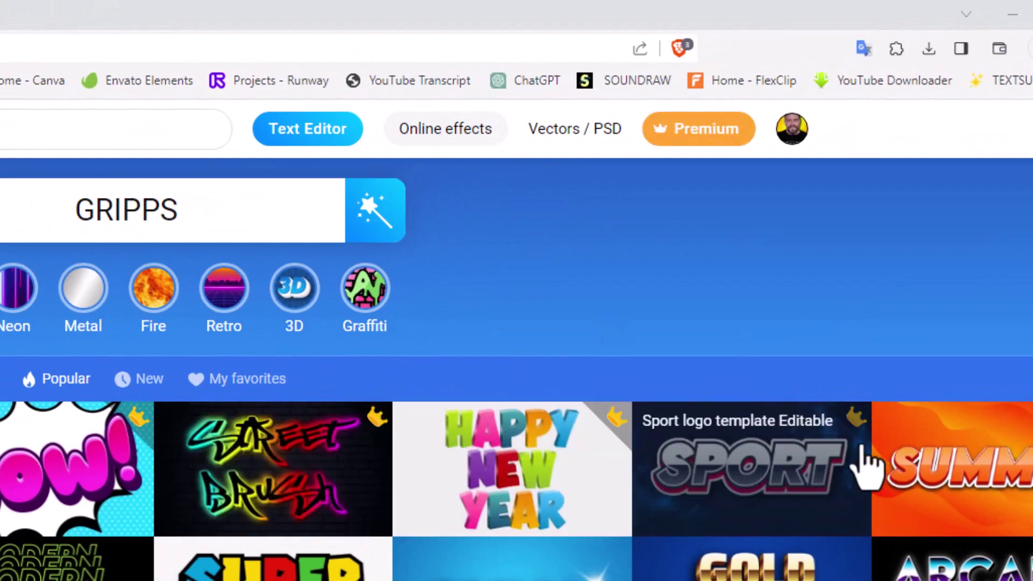
Step: Scroll down through the effects gallery and back to the top with GRIPPS as preview text
scroll(273, 570, down, 1)
scroll(273, 538, down, 3)
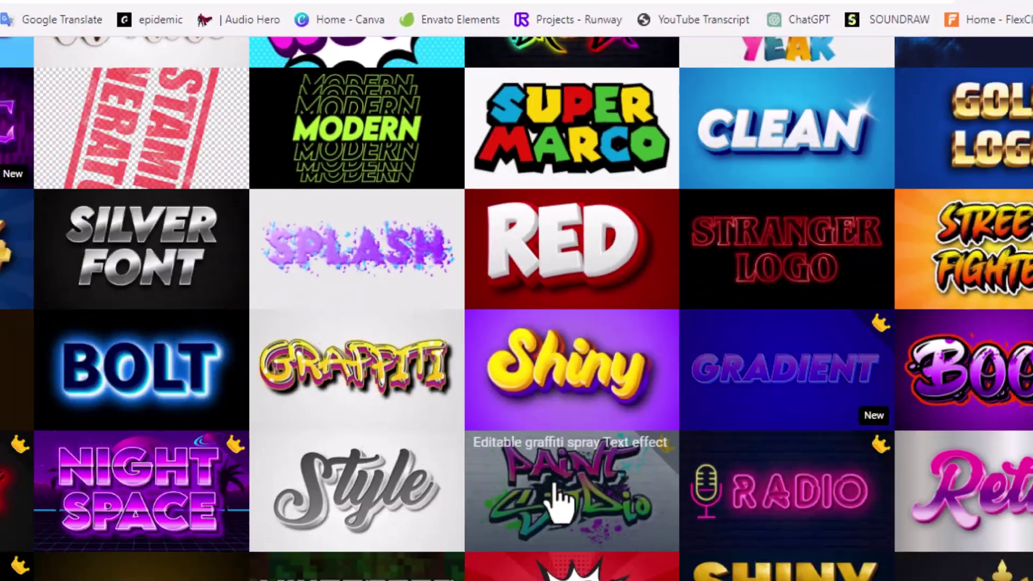
scroll(597, 338, down, 5)
scroll(600, 347, down, 4)
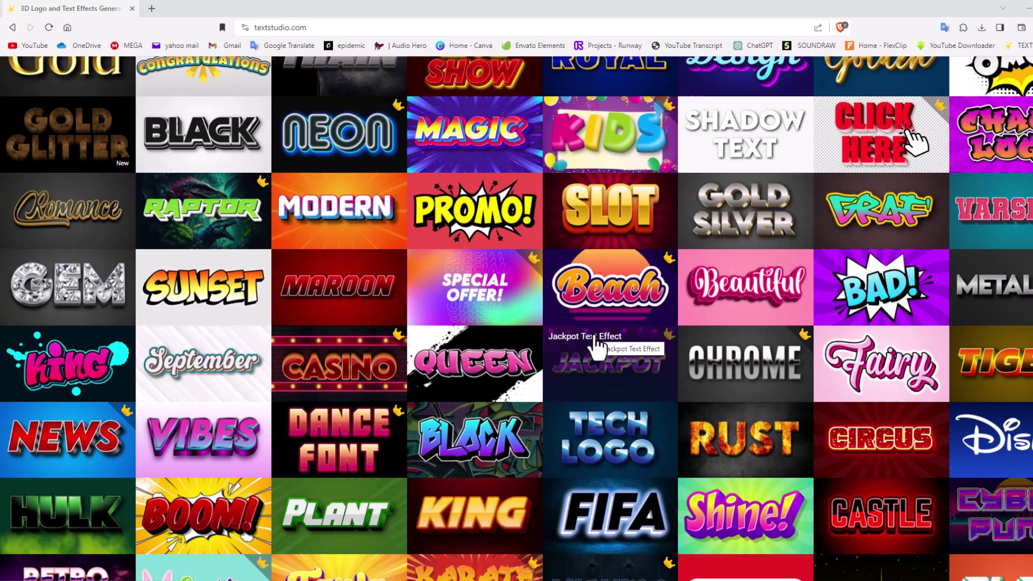
scroll(594, 345, up, 10)
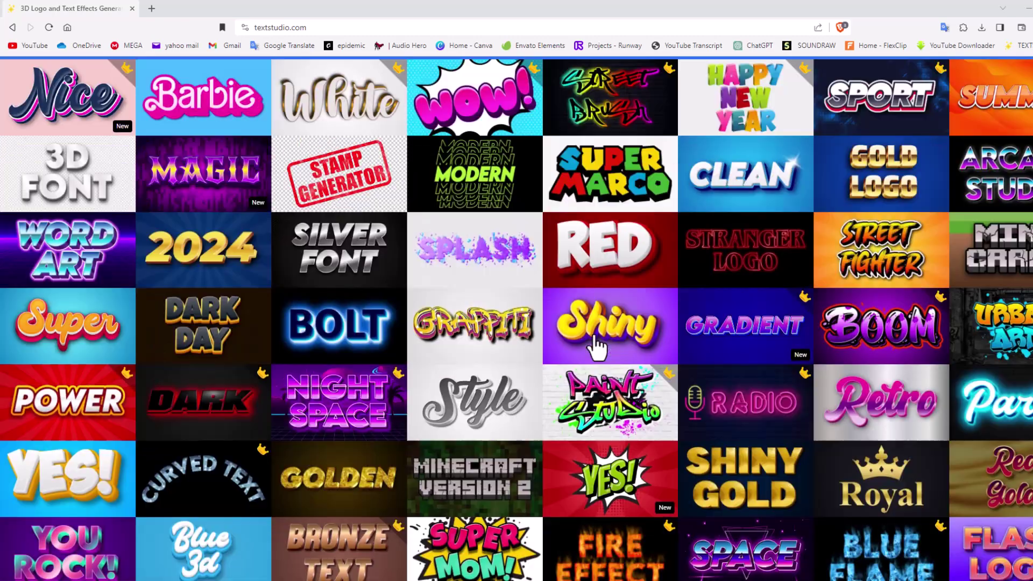
scroll(594, 347, up, 2)
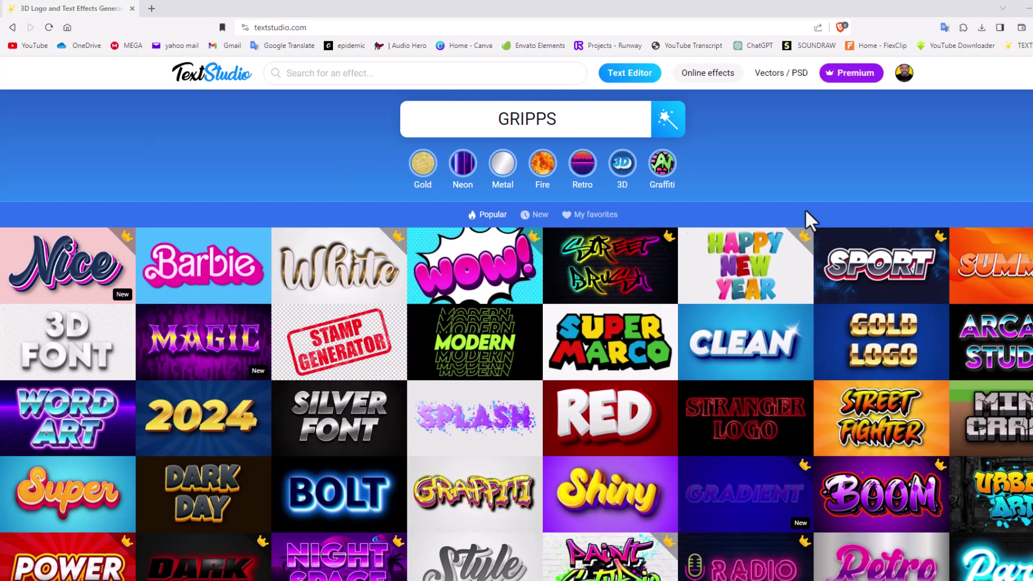
Step: Generate GRIPPS effect previews, load more styles twice, and open the white-and-orange 3D style
click(666, 125)
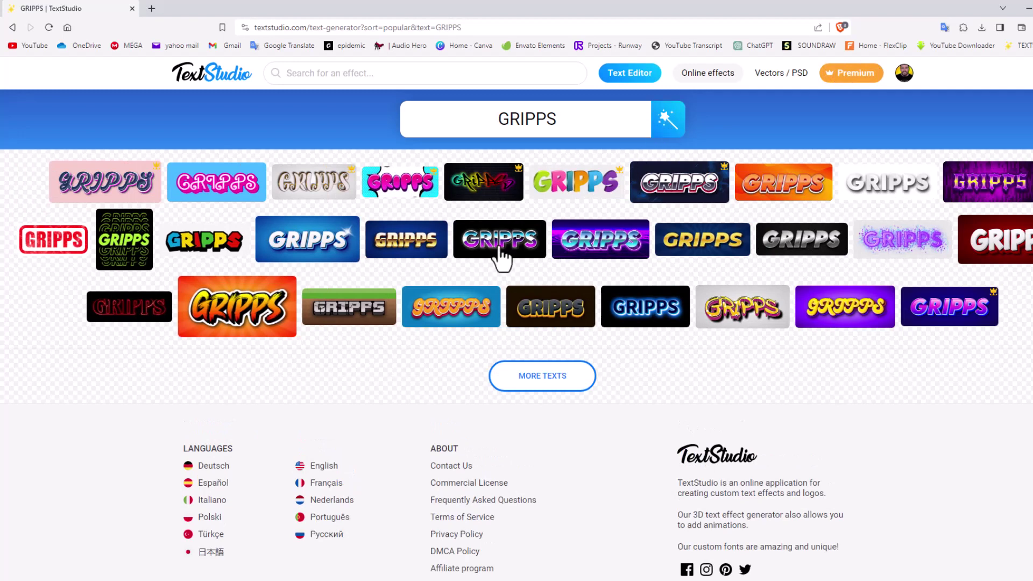
click(550, 380)
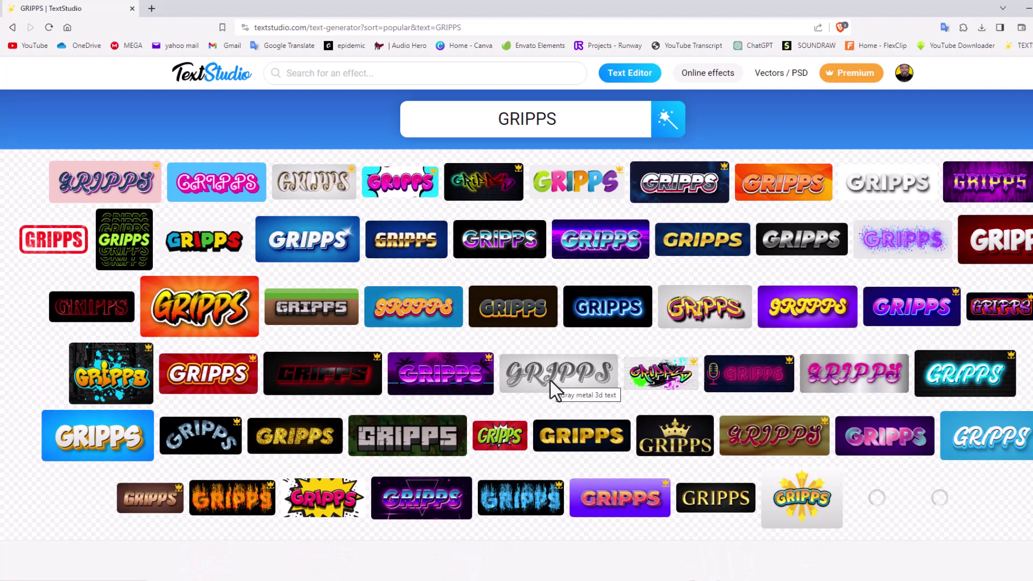
scroll(550, 380, down, 1)
click(543, 510)
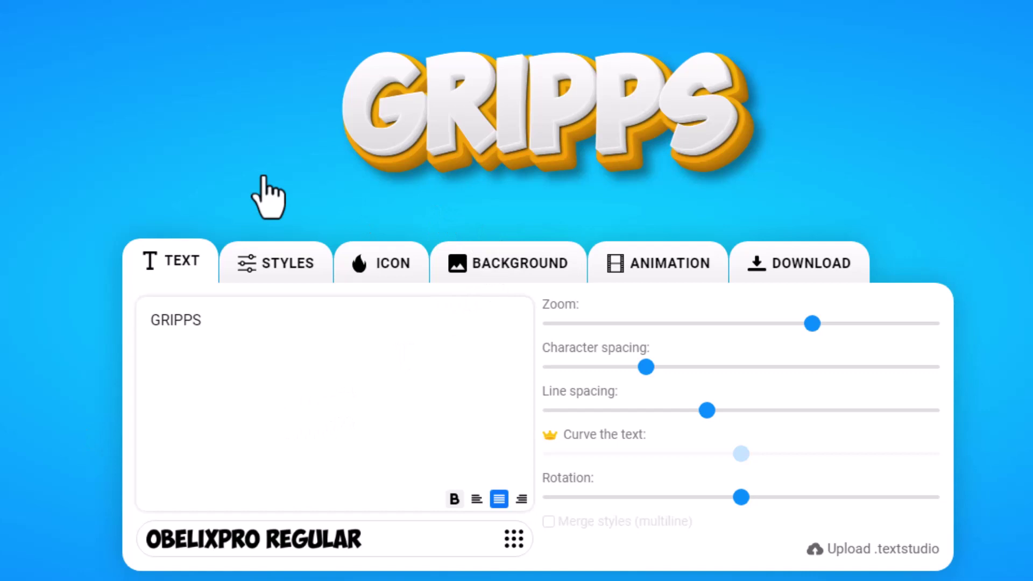
Step: Give the logo a transparent background and the Blink animation, declining the premium Flip offer
click(508, 272)
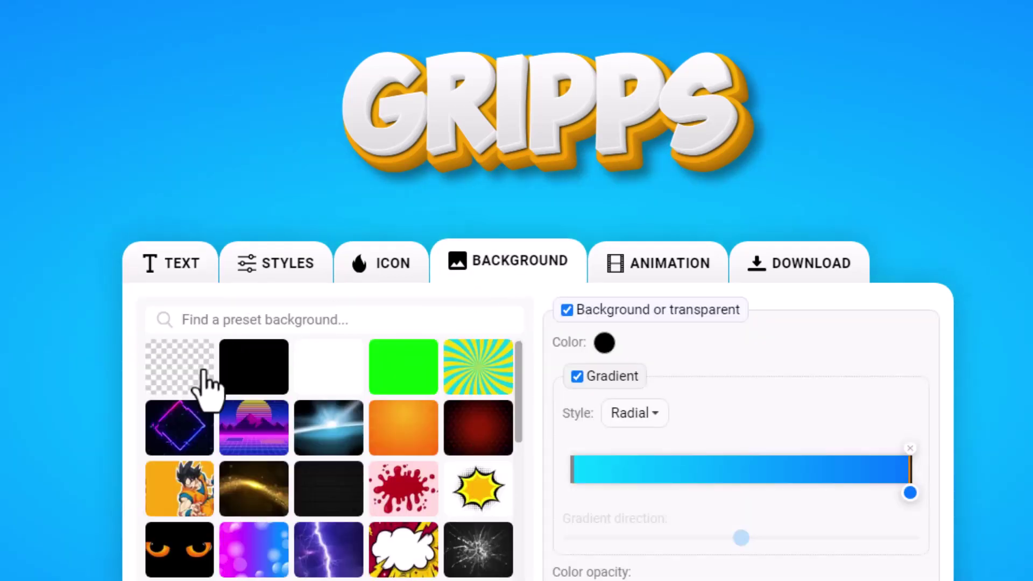
click(183, 376)
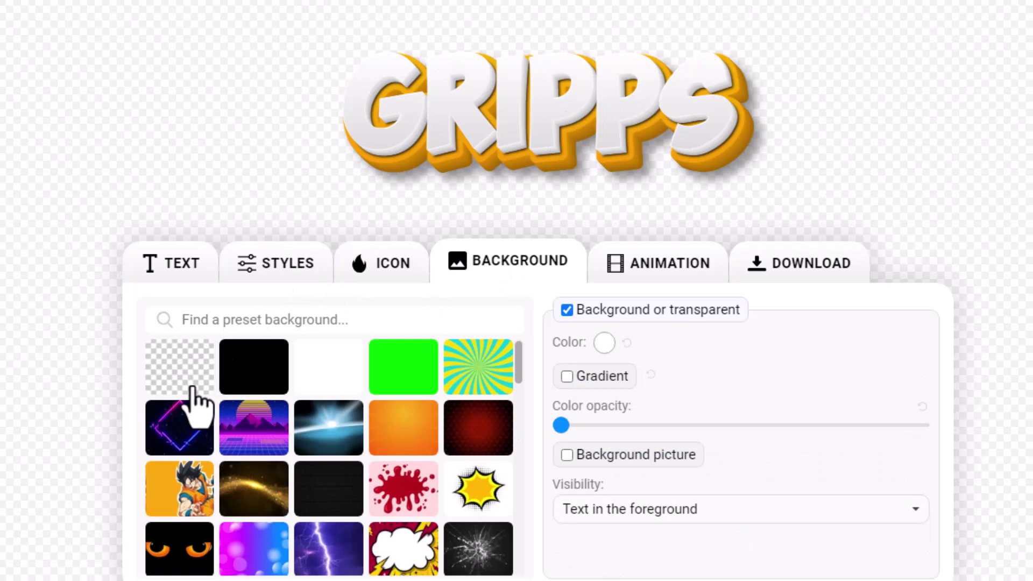
click(663, 275)
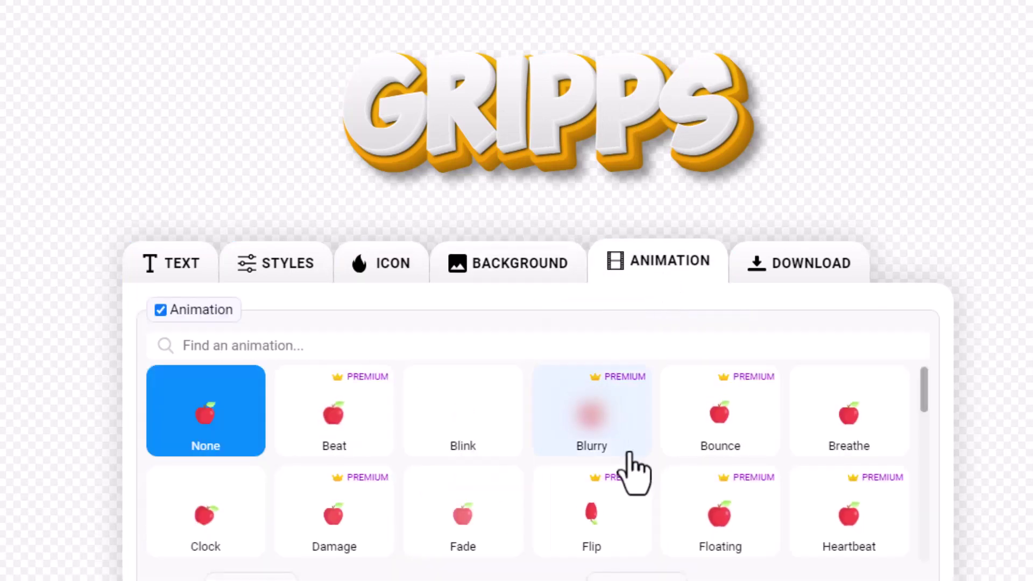
click(452, 430)
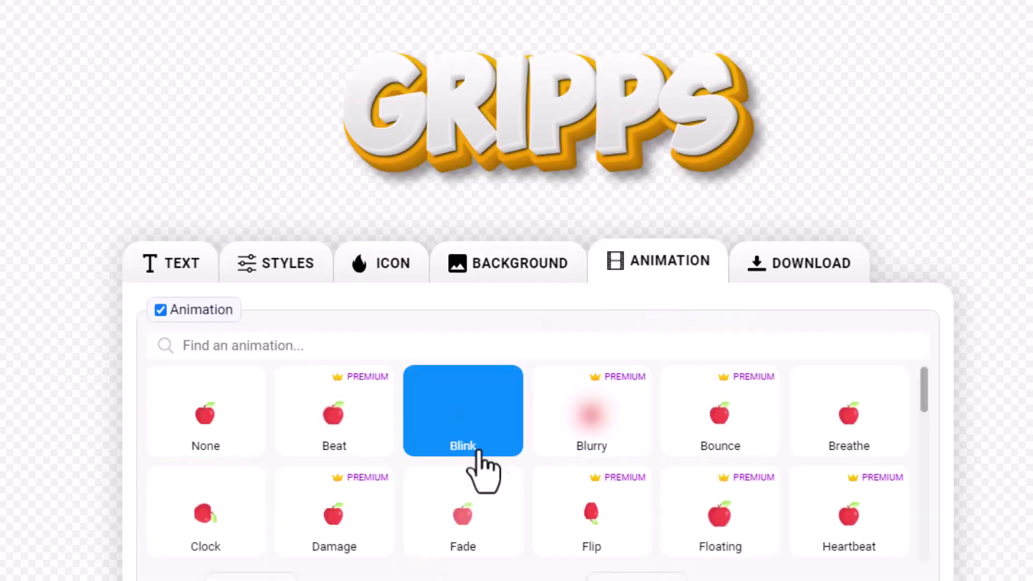
click(587, 518)
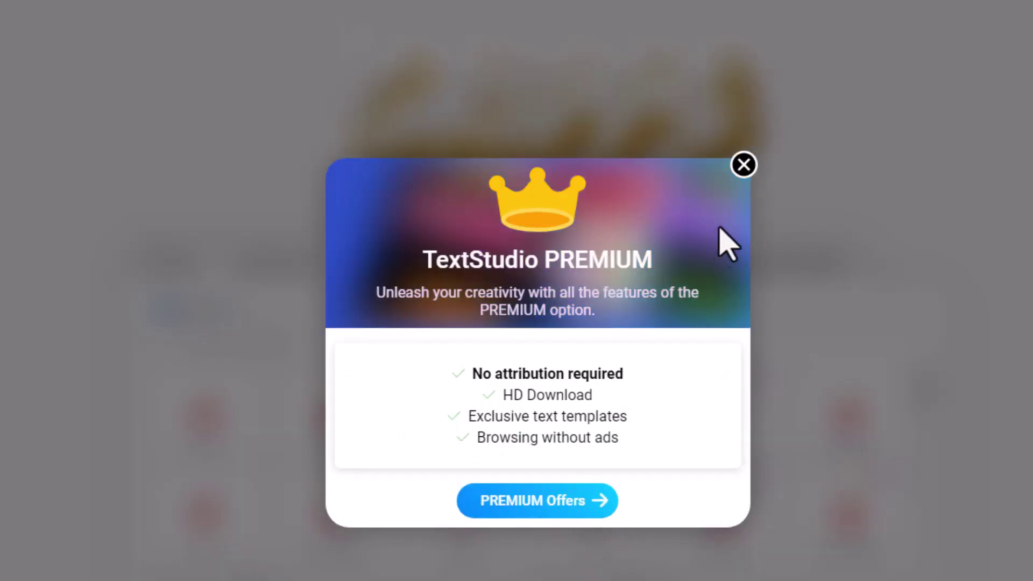
click(744, 171)
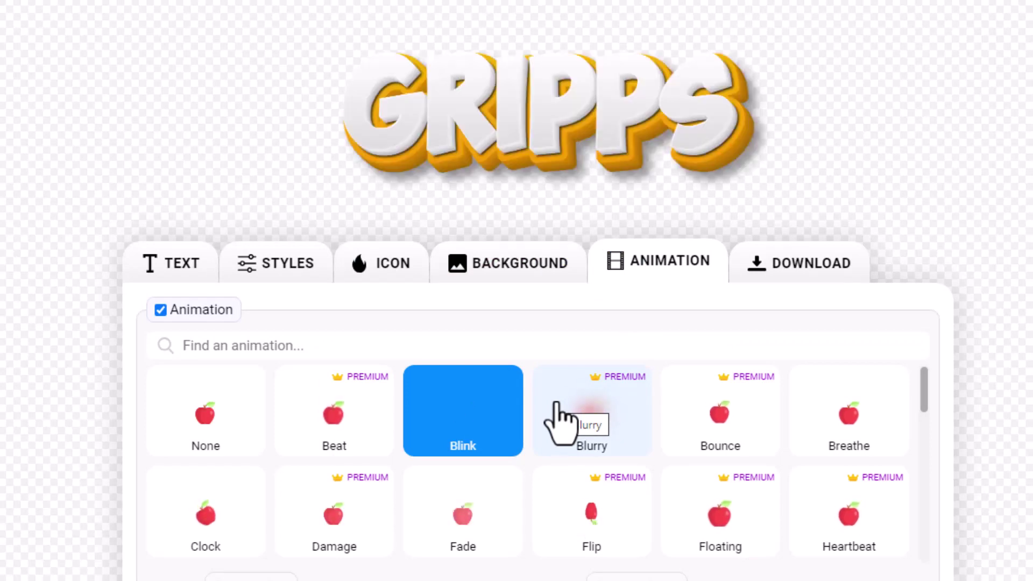
Step: Add the grey gun icon to the GRIPPS logo
click(399, 265)
scroll(438, 496, down, 10)
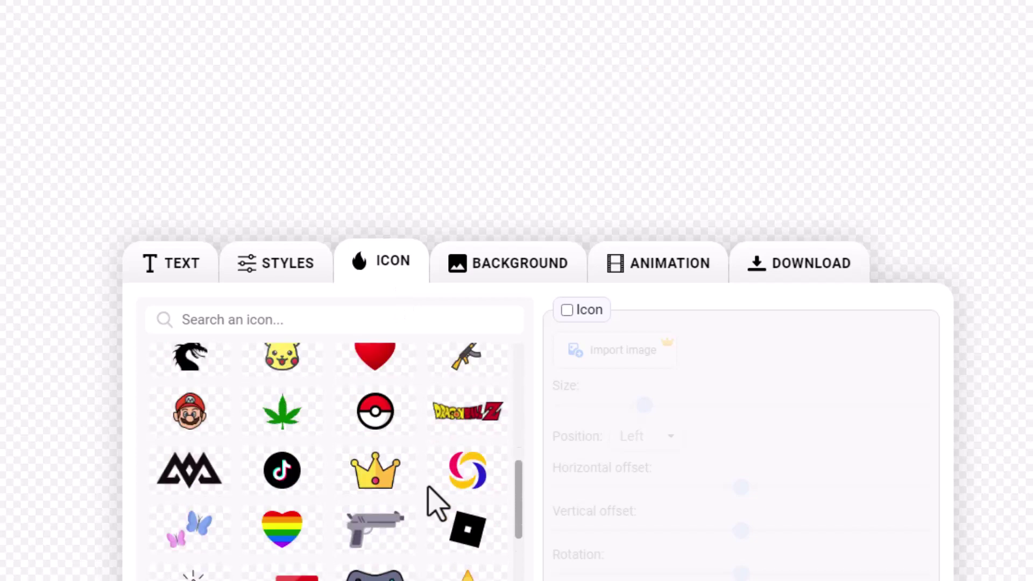
click(392, 484)
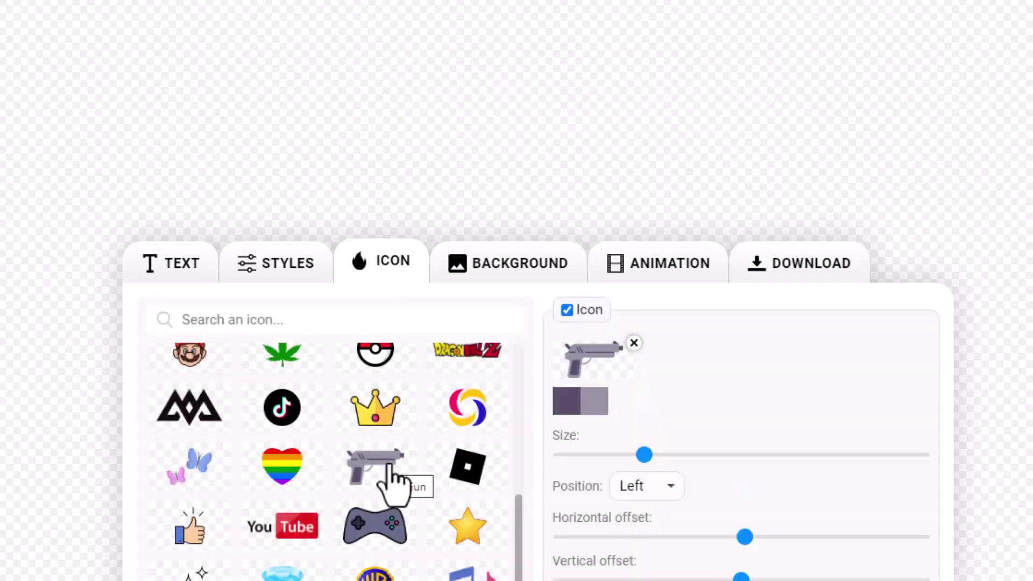
scroll(339, 468, up, 10)
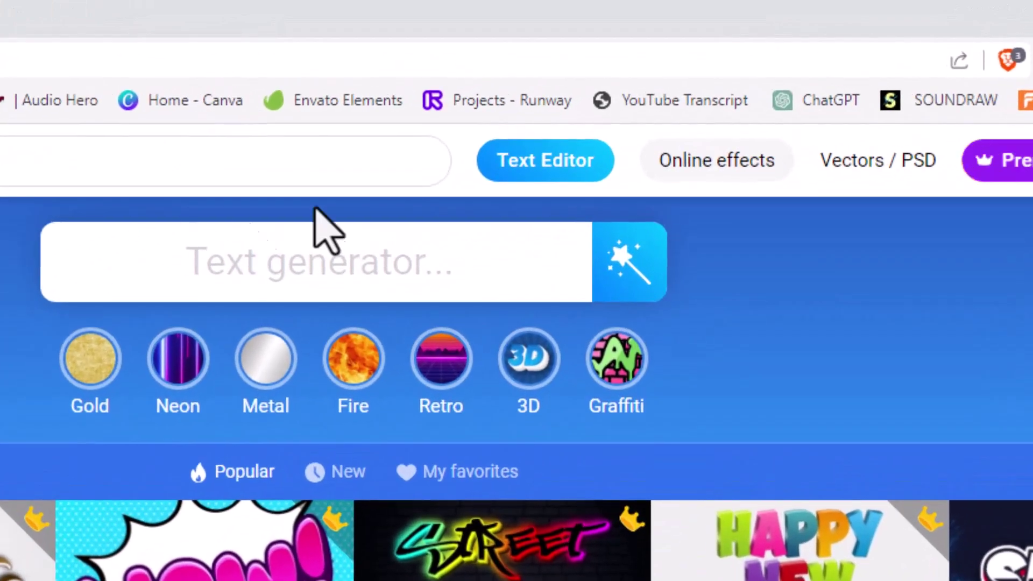
Step: Start a fresh text editor and set the font to Overmuch Regular
click(543, 173)
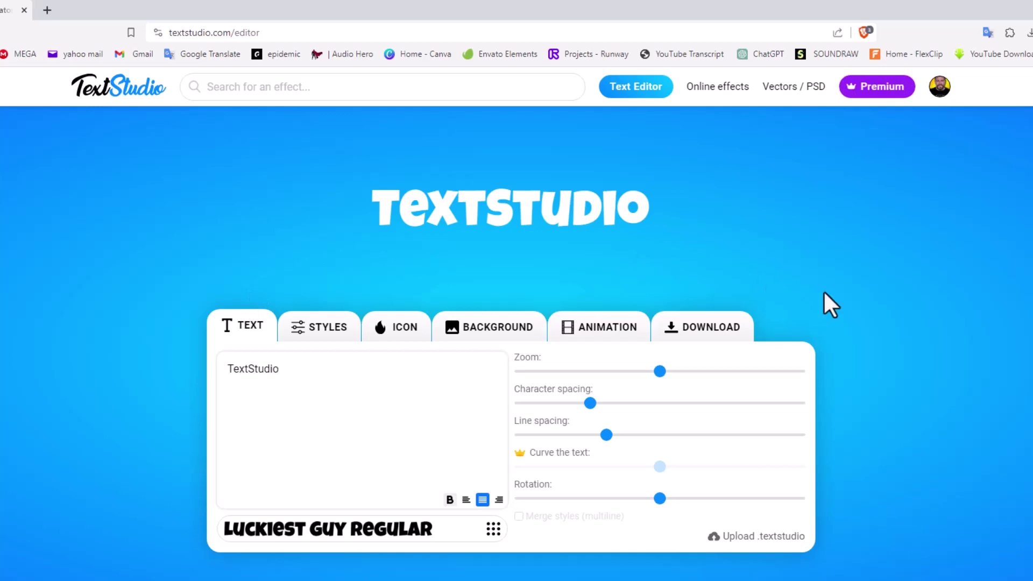
click(491, 529)
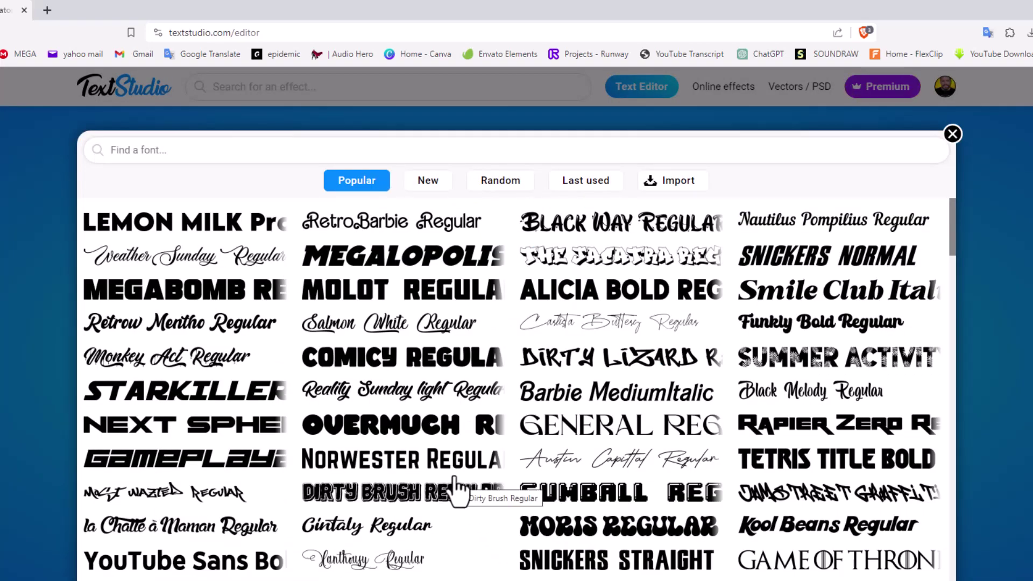
click(389, 428)
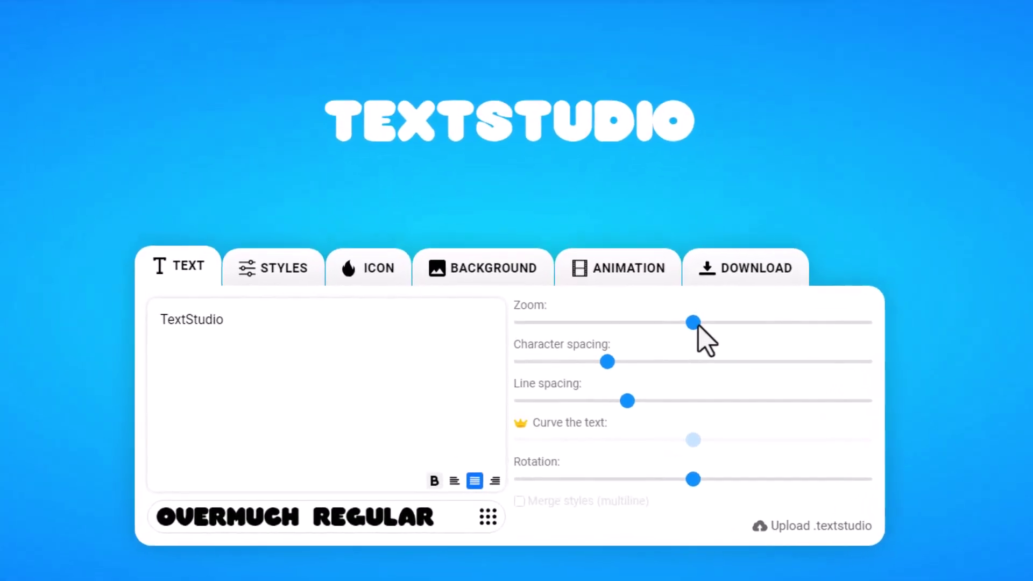
Step: Enlarge the text, widen character spacing to 8%, tighten line spacing and tilt it slightly
drag(660, 372, 706, 372)
drag(762, 311, 775, 309)
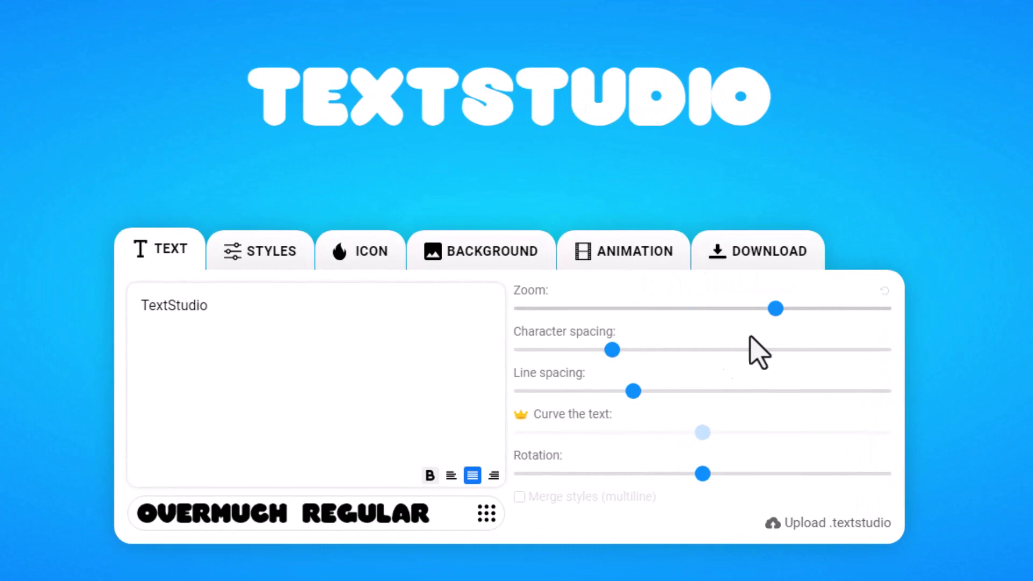
mouse_move(613, 351)
mouse_down()
mouse_move(699, 353)
mouse_move(626, 350)
mouse_up()
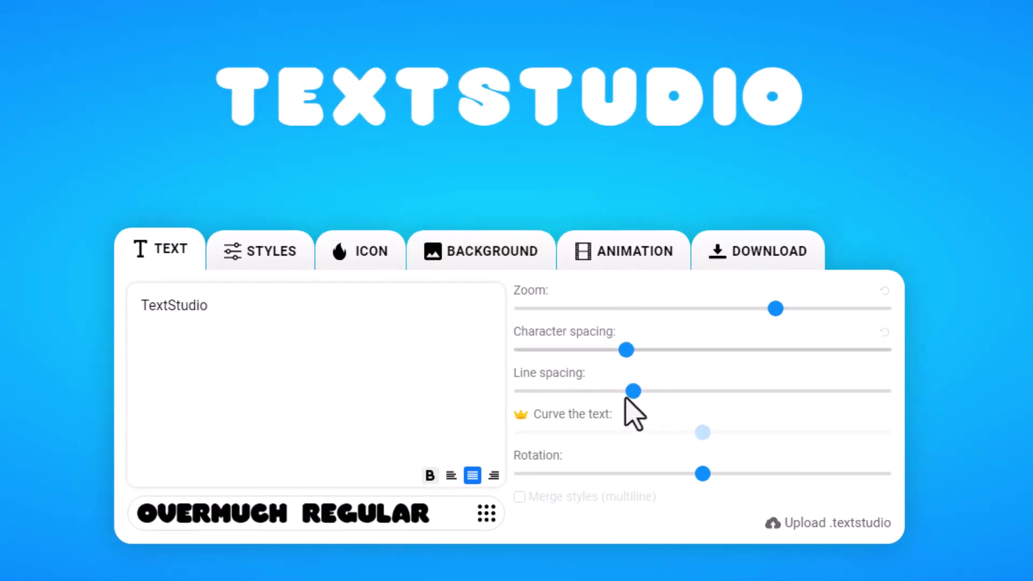
mouse_move(626, 399)
mouse_down()
mouse_move(671, 392)
mouse_move(624, 391)
mouse_up()
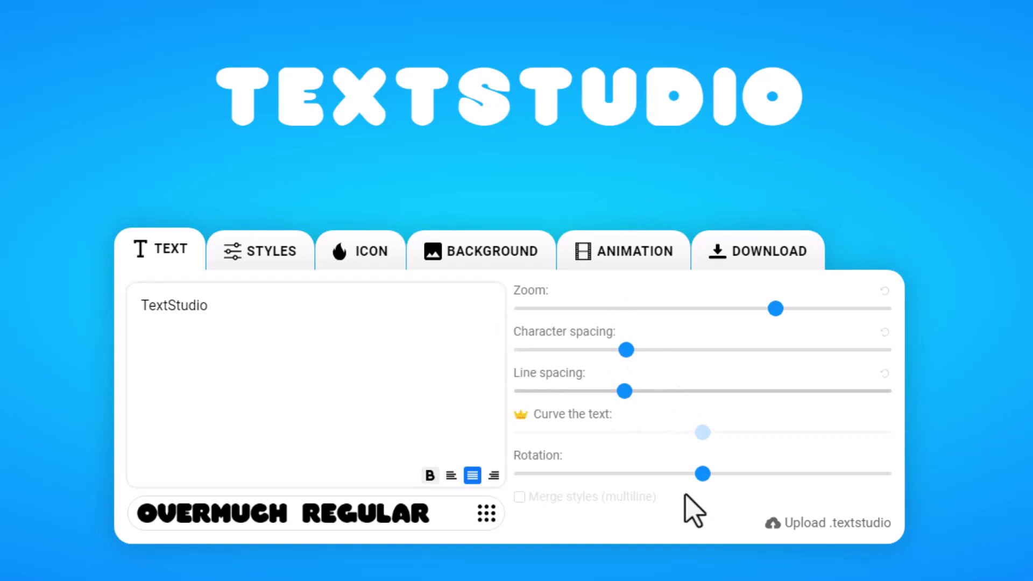
mouse_move(702, 473)
mouse_down()
mouse_move(741, 473)
mouse_move(560, 475)
mouse_move(707, 475)
mouse_up()
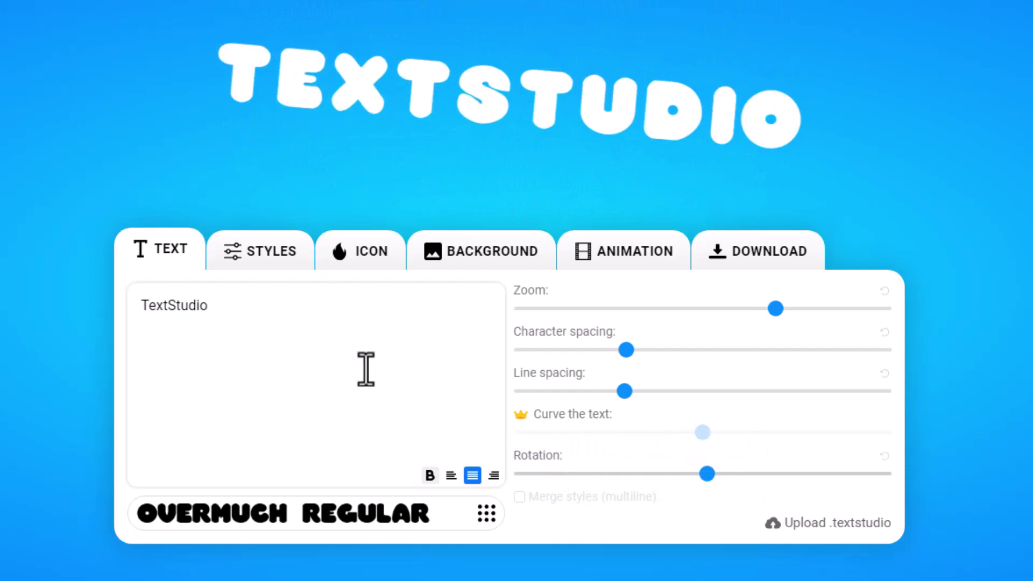
Step: Fill the TEXTSTUDIO lettering solid red #D31212, trying a black-to-white gradient then removing it
click(265, 257)
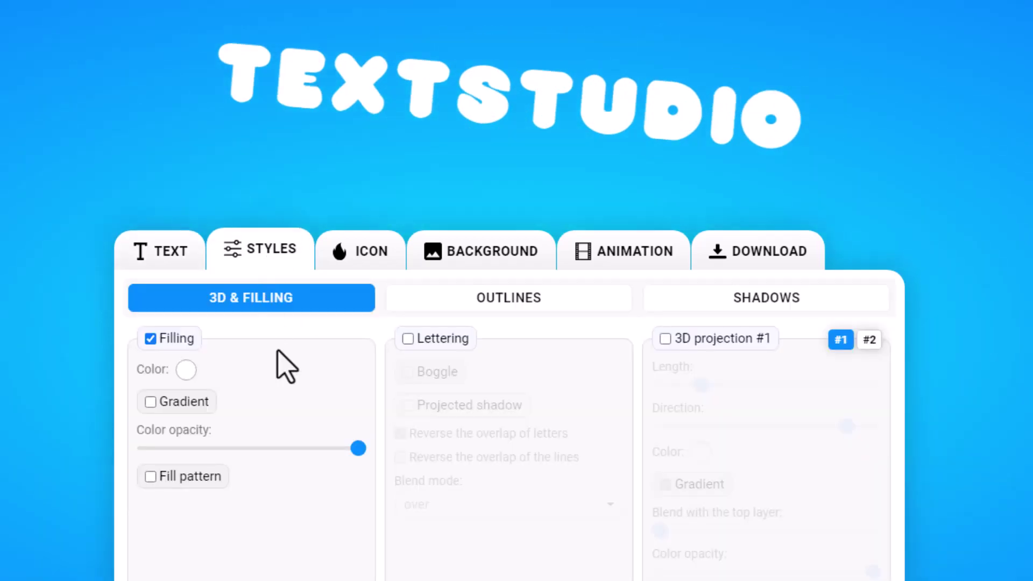
click(186, 370)
click(363, 151)
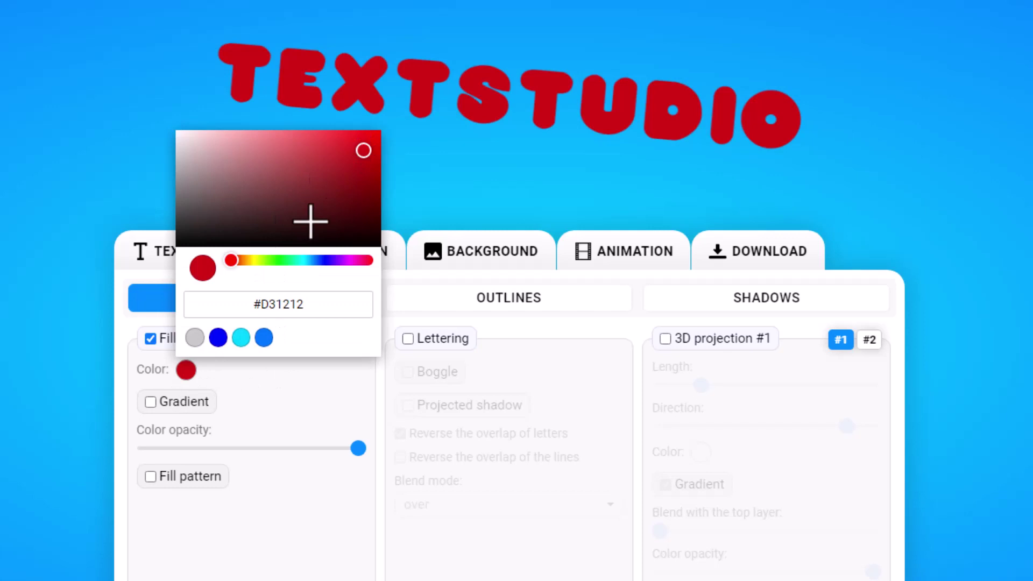
click(146, 408)
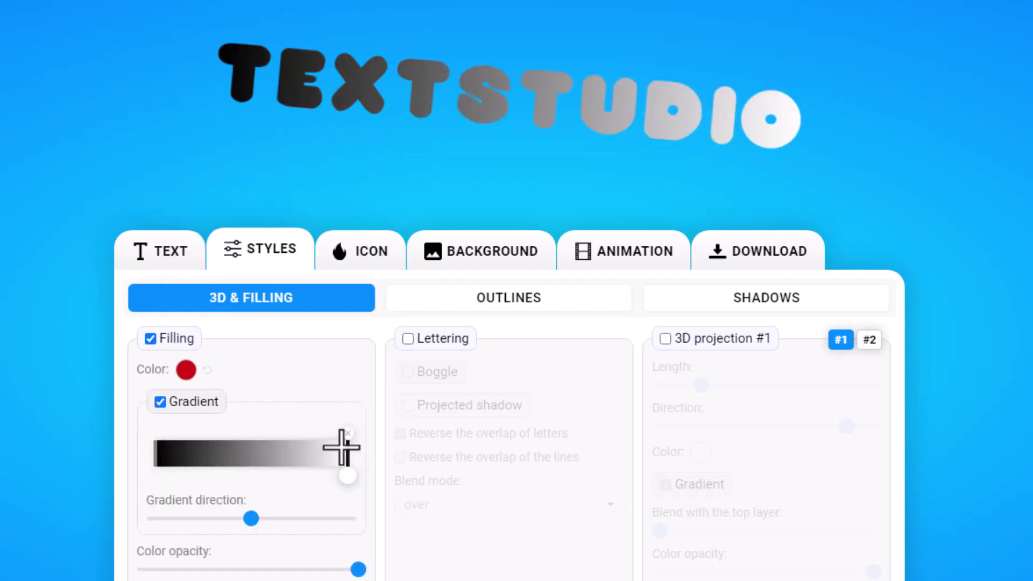
drag(342, 447, 287, 450)
click(186, 422)
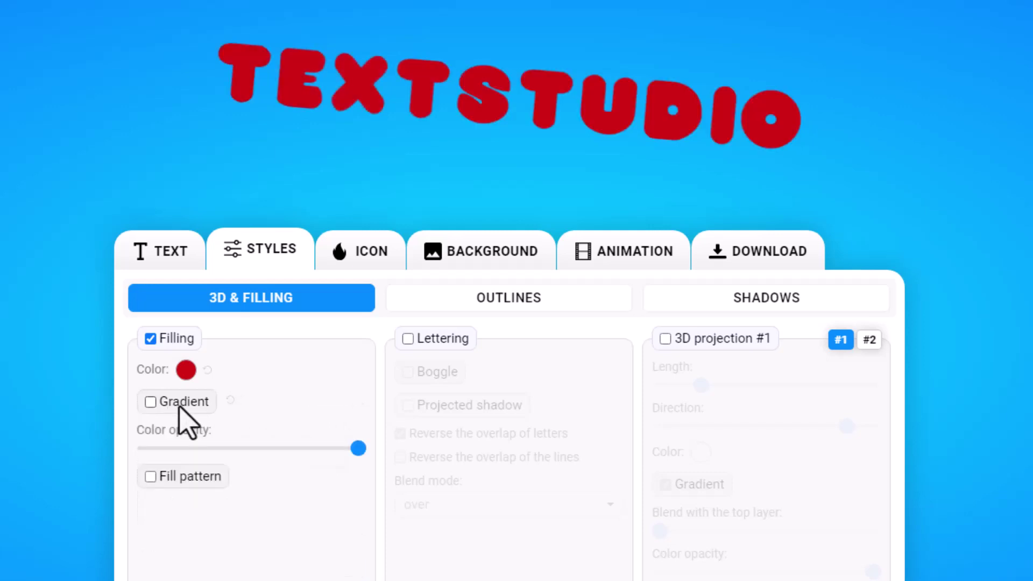
Step: Try a pattern fill and Boggle wobble with adjusted angle and amplitude, then switch both off
click(151, 476)
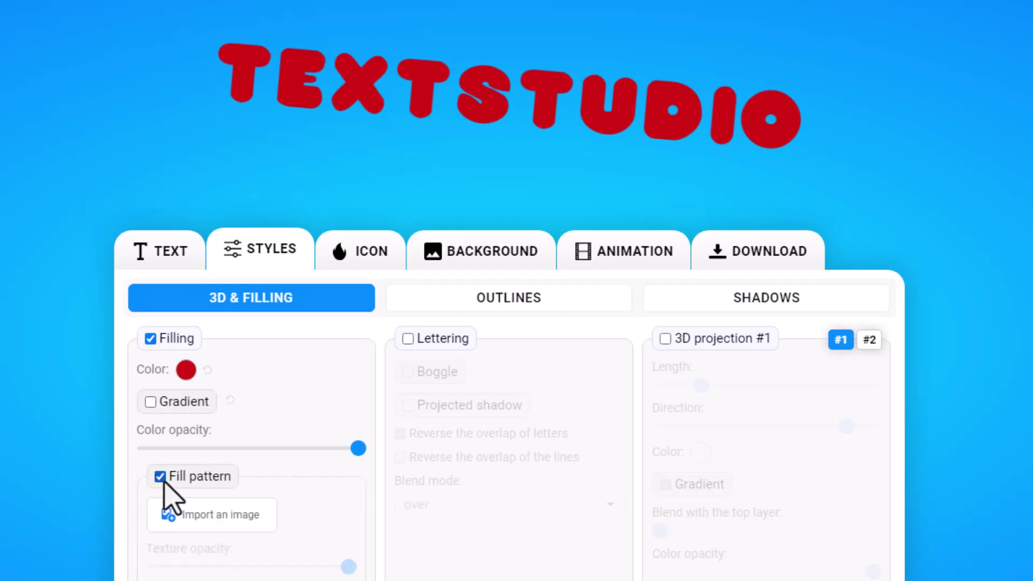
click(160, 477)
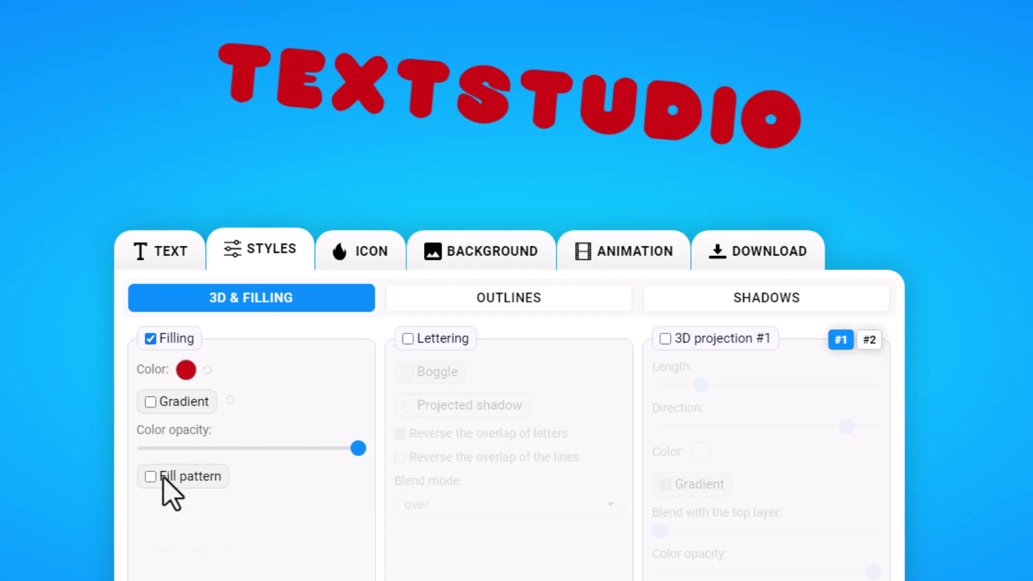
click(408, 339)
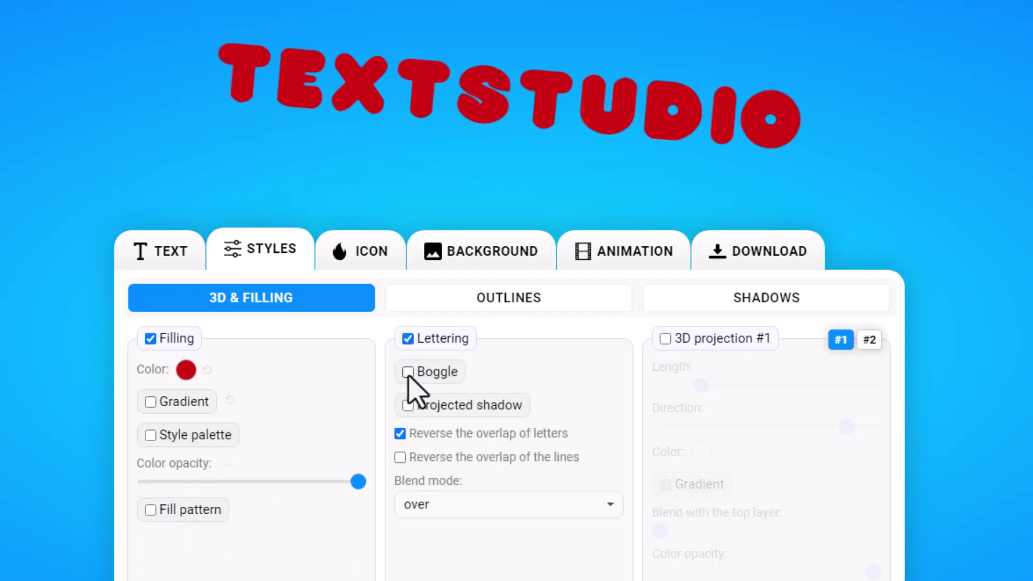
click(408, 372)
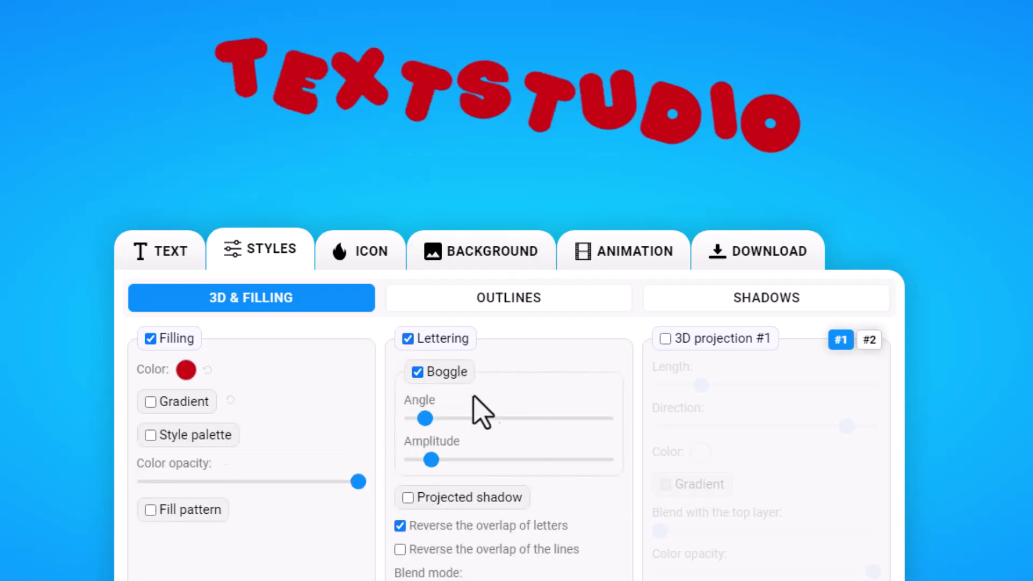
drag(425, 419, 476, 419)
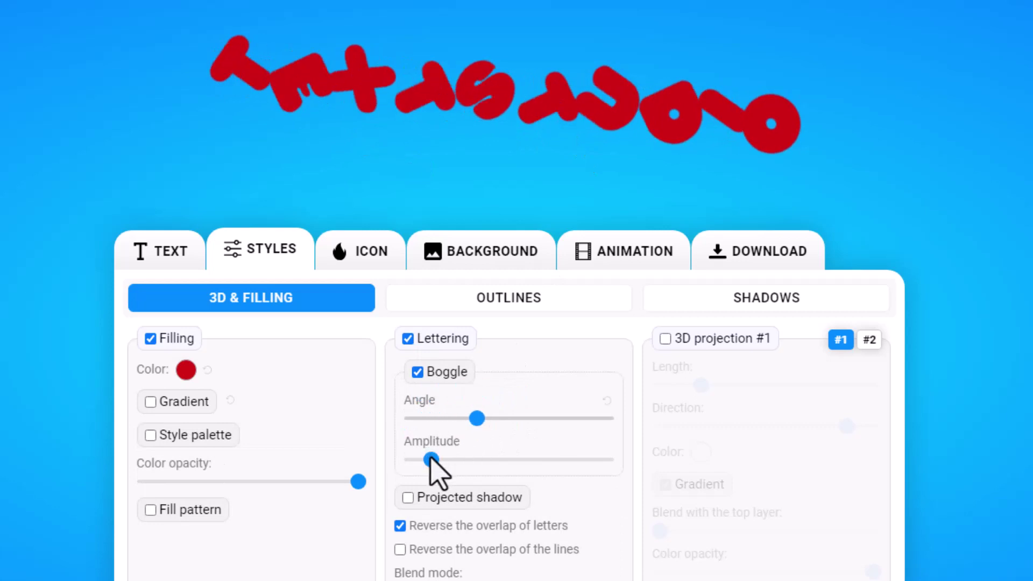
mouse_move(430, 460)
mouse_down()
mouse_move(528, 461)
mouse_move(422, 461)
mouse_up()
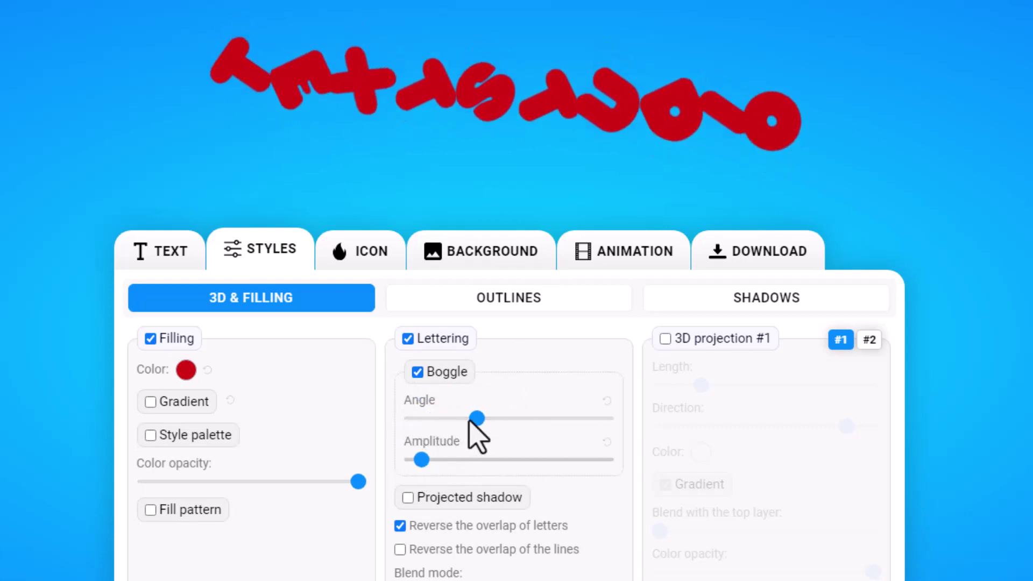
drag(468, 420, 418, 418)
click(418, 371)
click(409, 339)
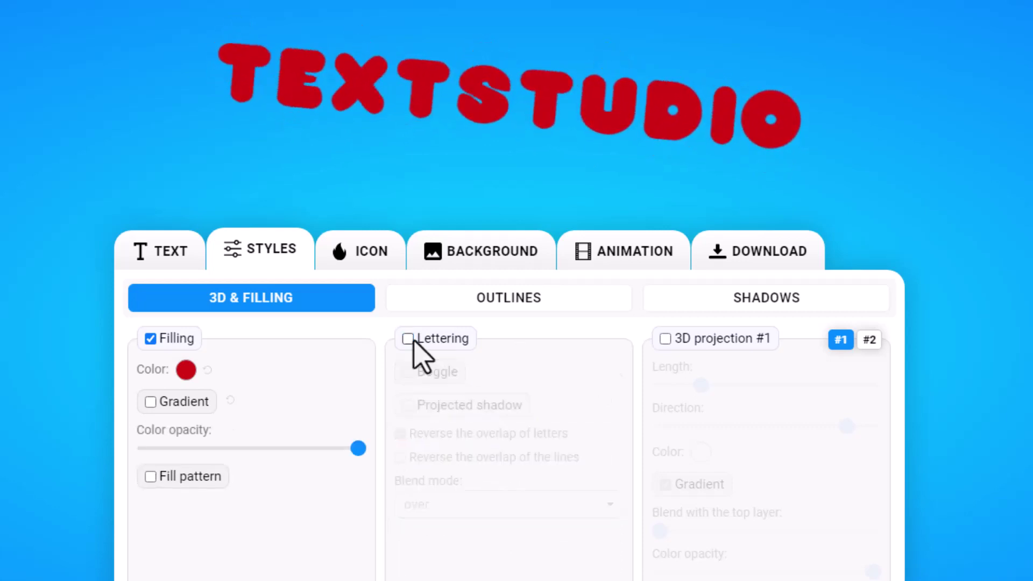
Step: Add 3D projection #1 to the title and lengthen its white extrusion
click(666, 339)
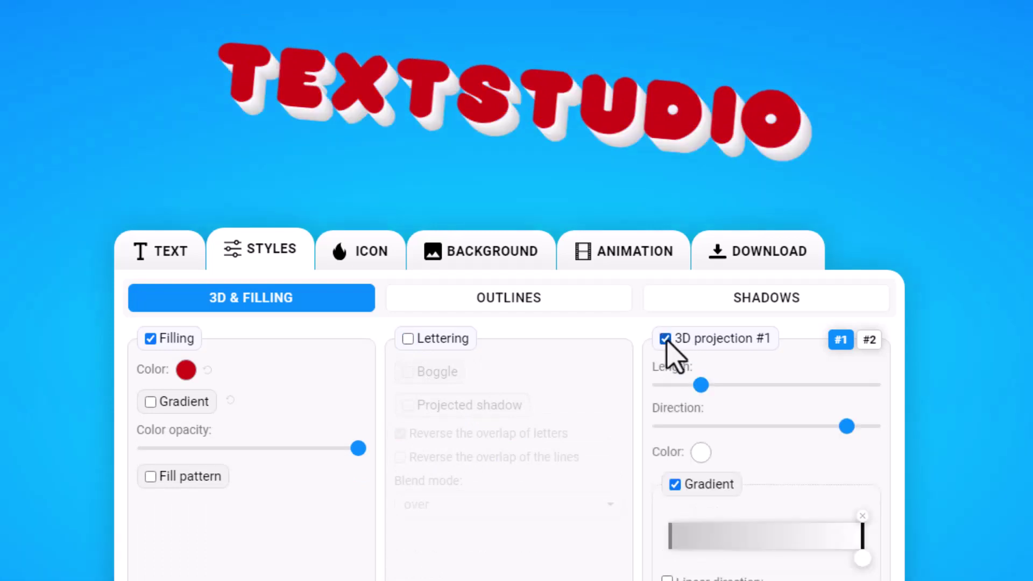
mouse_move(701, 386)
mouse_down()
mouse_move(733, 388)
mouse_move(699, 394)
mouse_move(770, 402)
mouse_move(703, 397)
mouse_up()
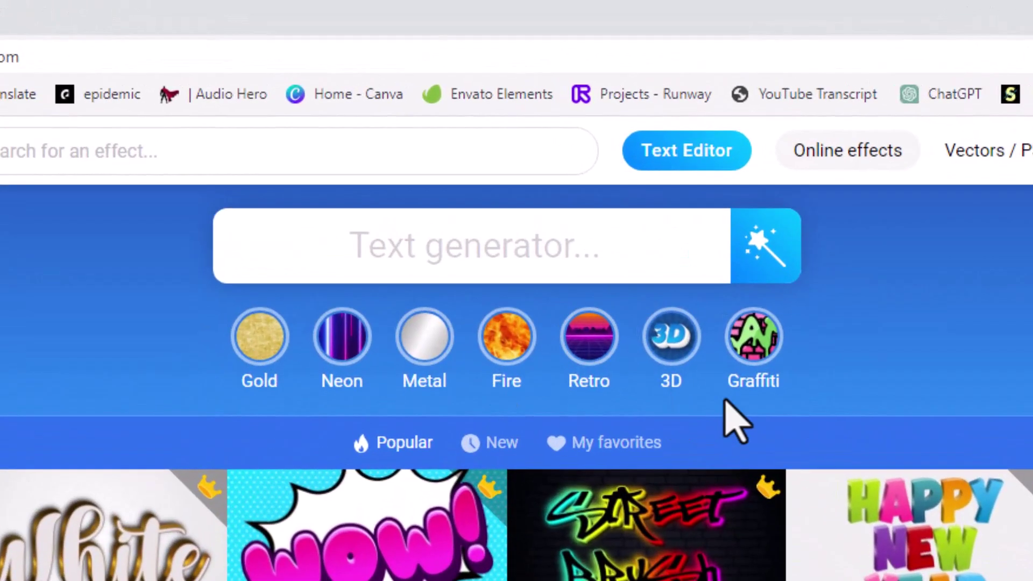
Step: Open a graffiti effect, change its text to GRIPPS and set the font to Comicy Regular
click(706, 263)
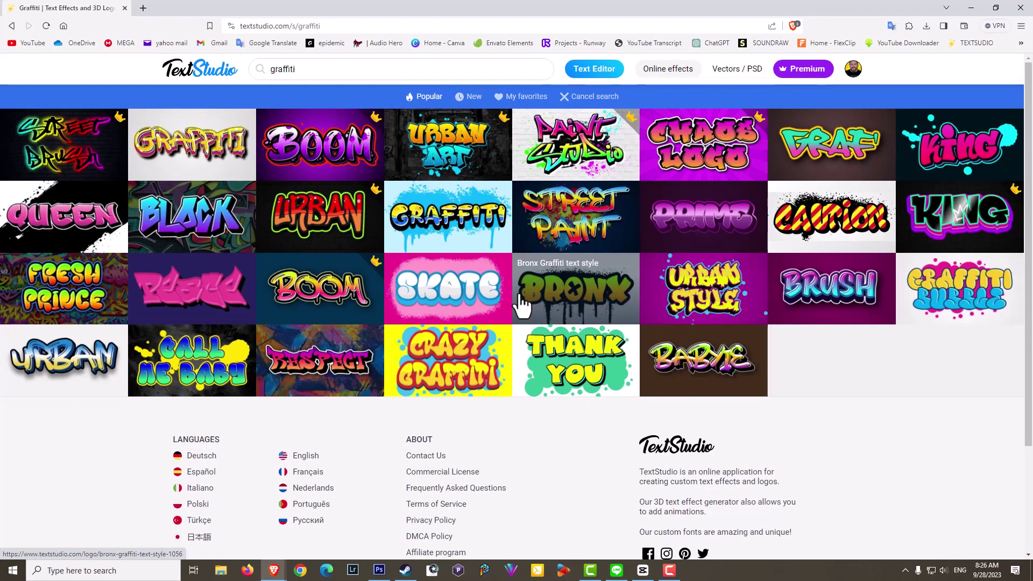
click(228, 173)
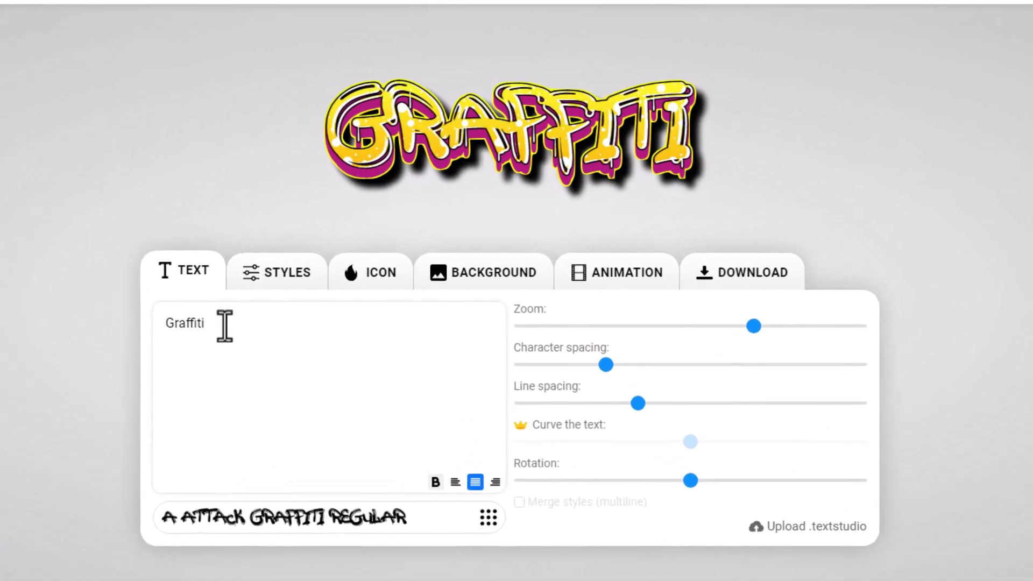
click(218, 323)
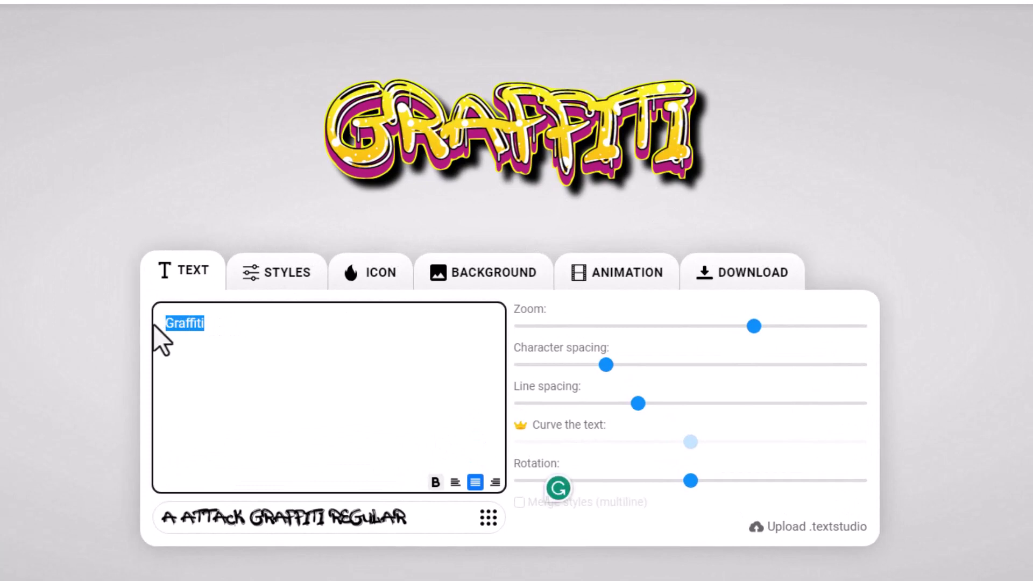
text(GRIPPS)
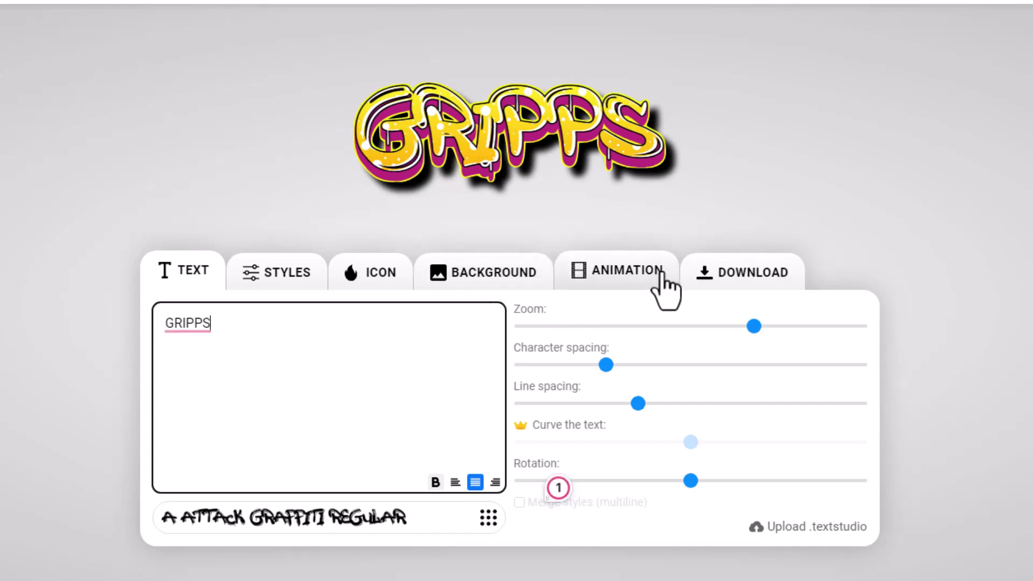
click(490, 520)
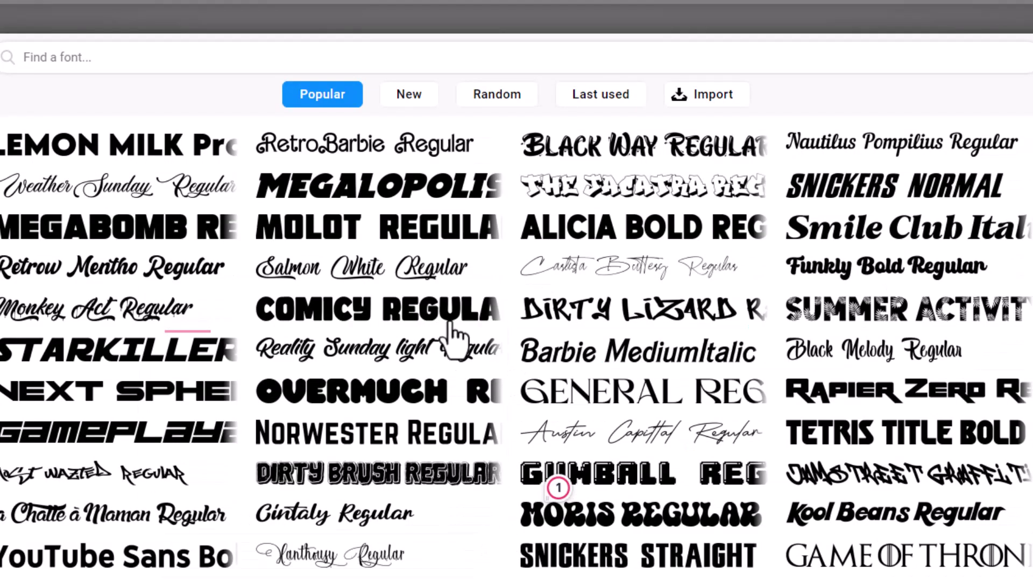
click(450, 323)
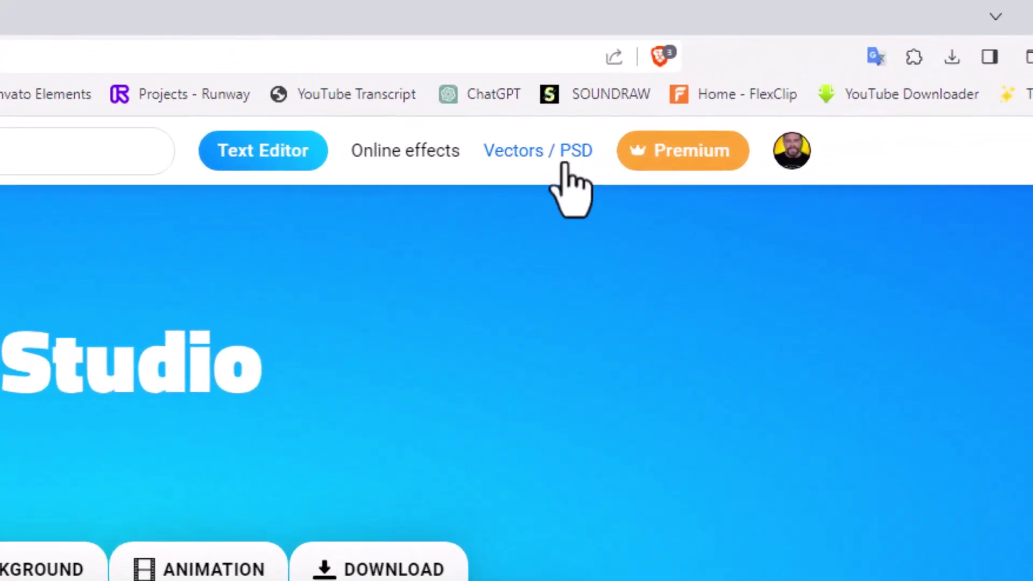
Step: Open the Vectors / PSD effects page and scroll down to the gold effect
click(564, 162)
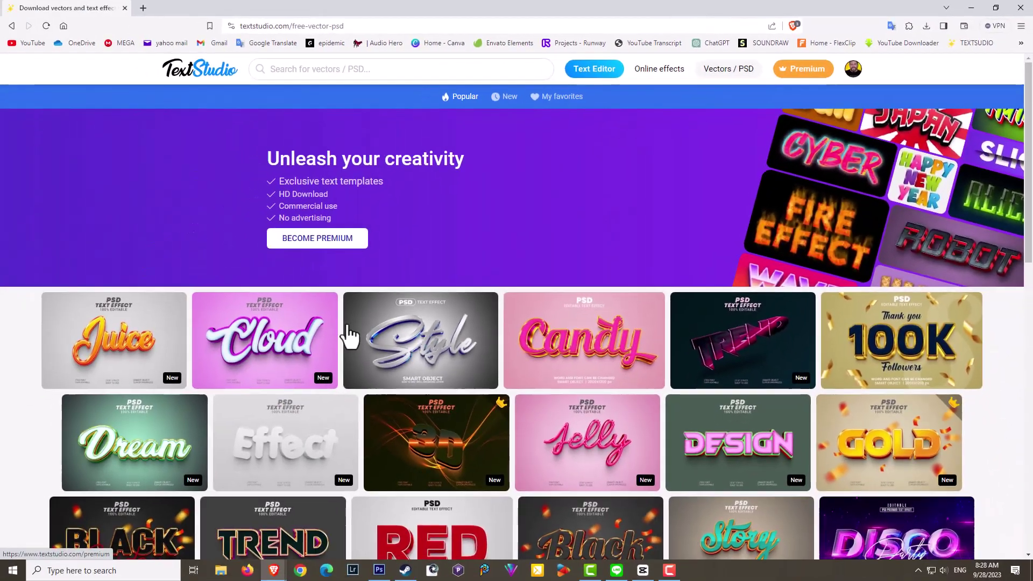
scroll(519, 325, down, 2)
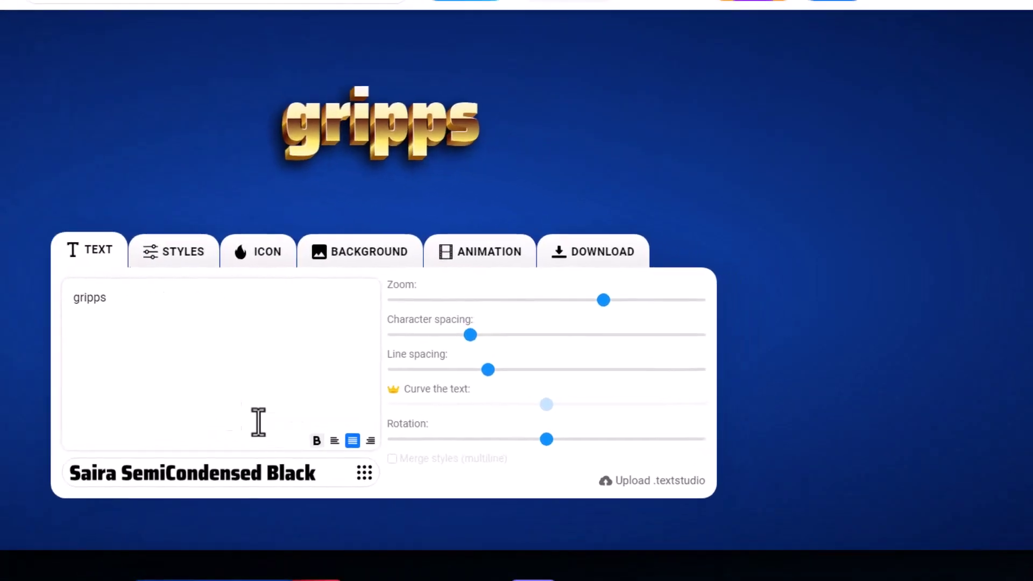
Step: Use COPY IMAGE under the download options to copy the gold gripps logo
click(614, 257)
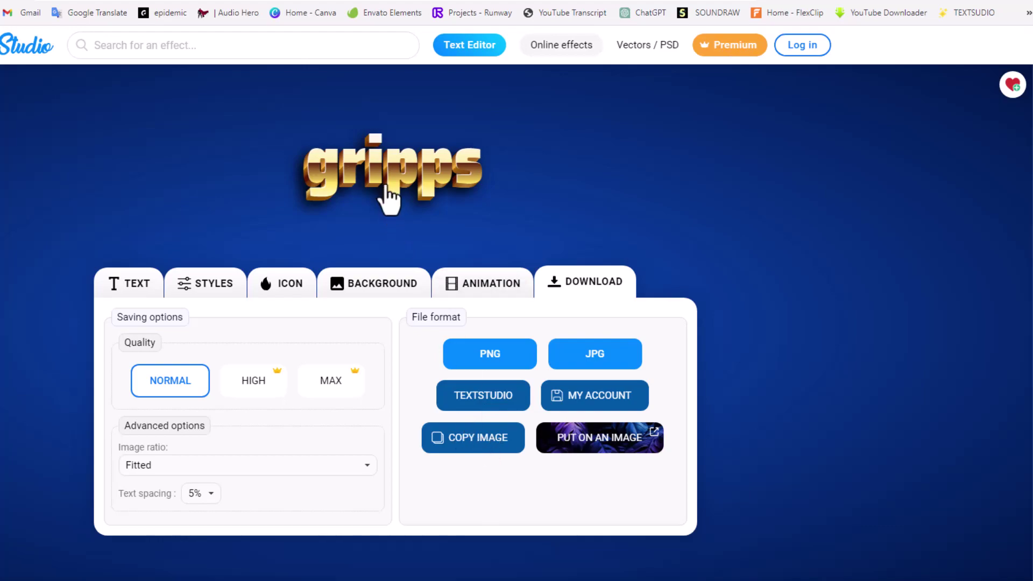
click(478, 450)
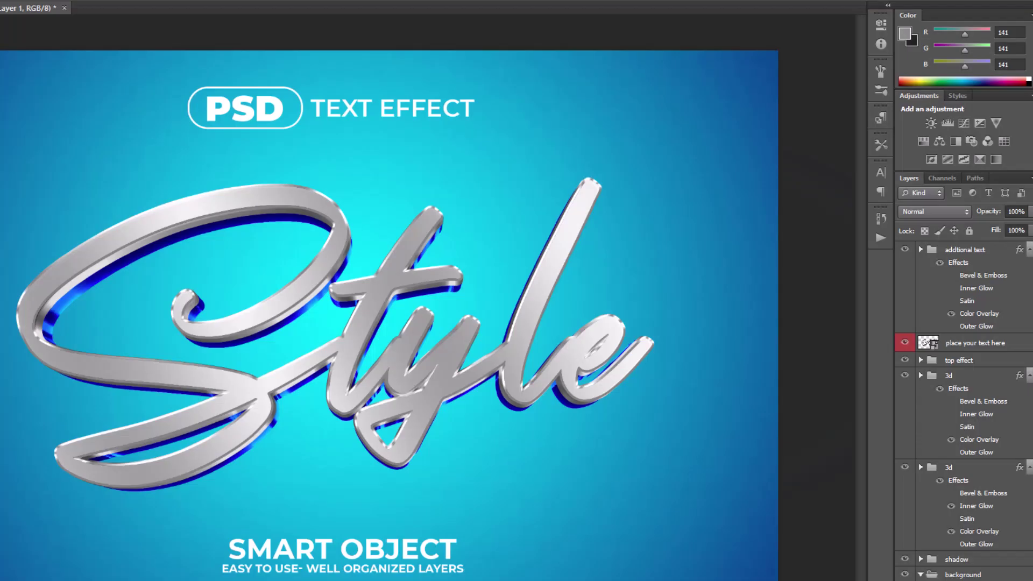
Step: Paste the gold gripps logo onto the Style mockup as Layer 2, nudge it, then return to TextStudio
click(965, 257)
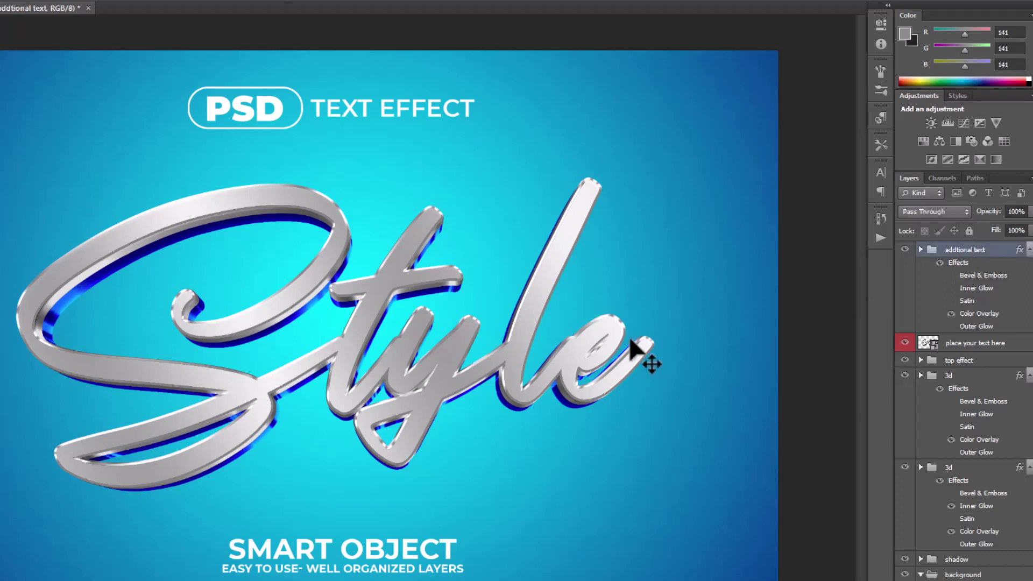
key(ctrl+v)
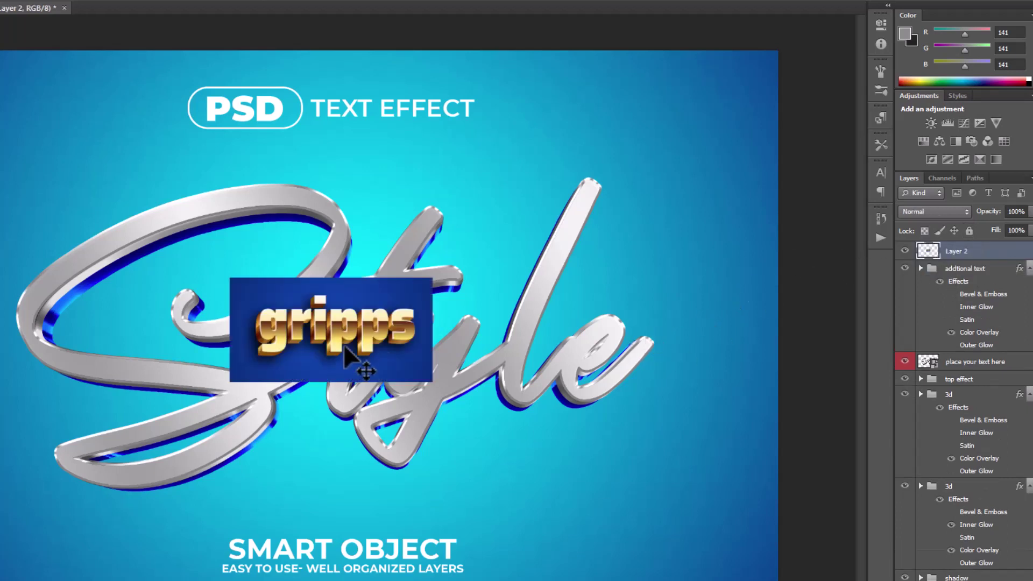
drag(342, 372, 344, 331)
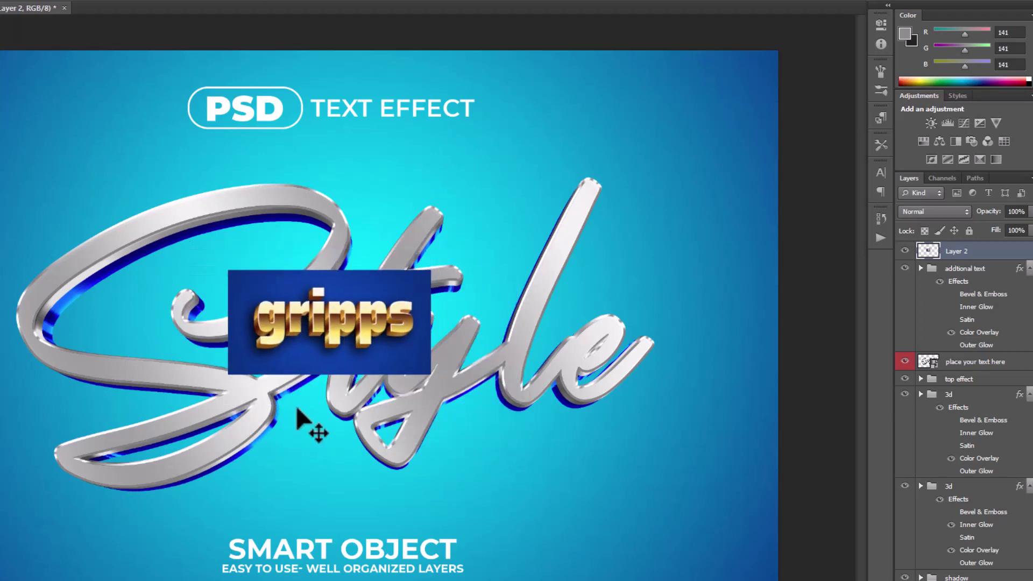
mouse_move(201, 574)
click(99, 567)
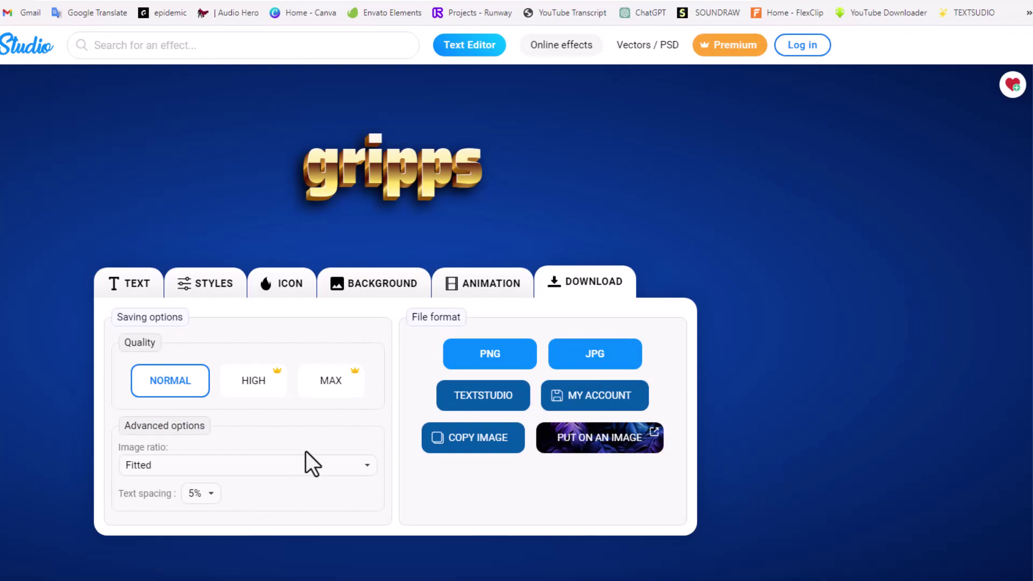
click(570, 453)
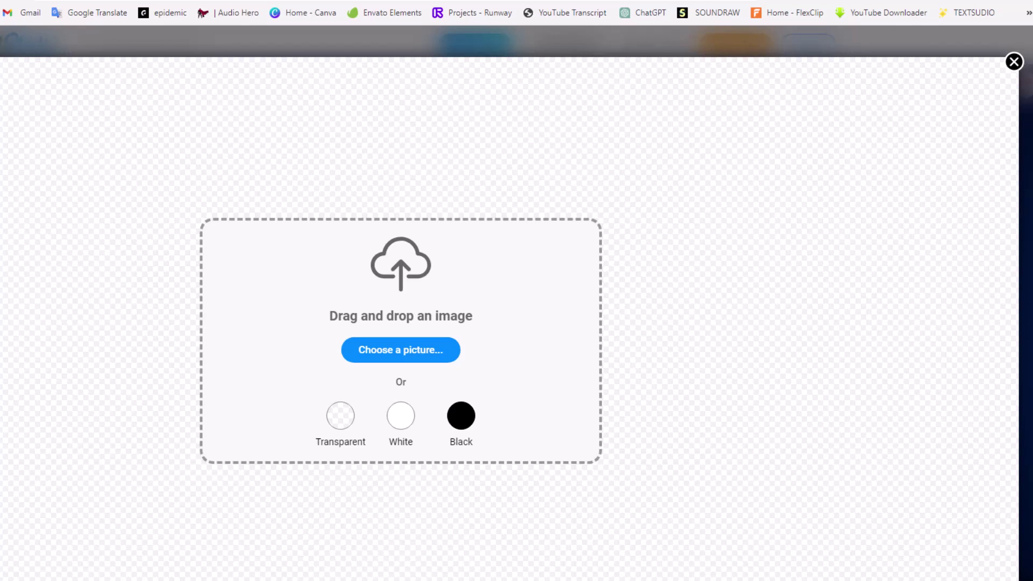
drag(1023, 323, 393, 428)
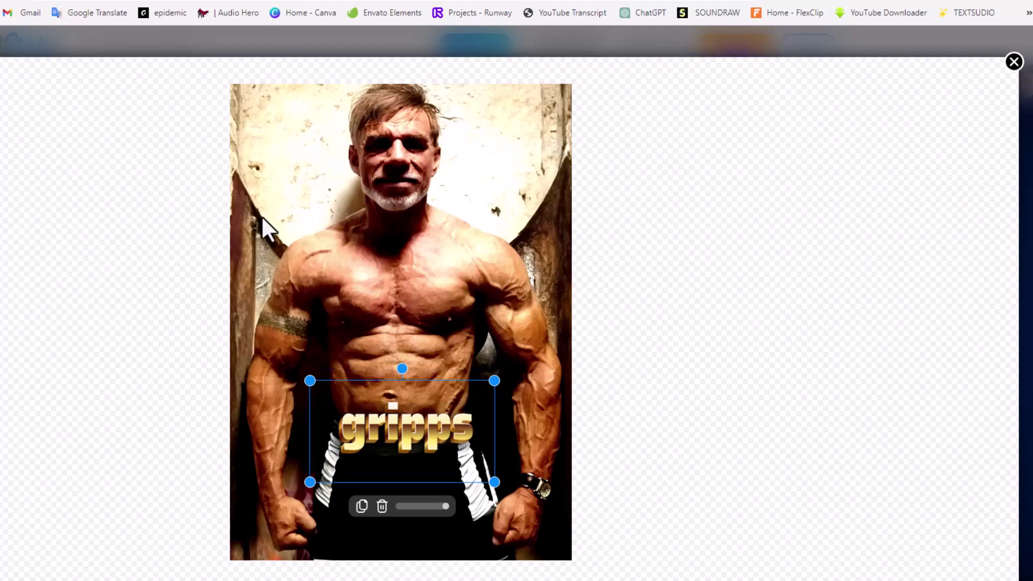
click(1014, 61)
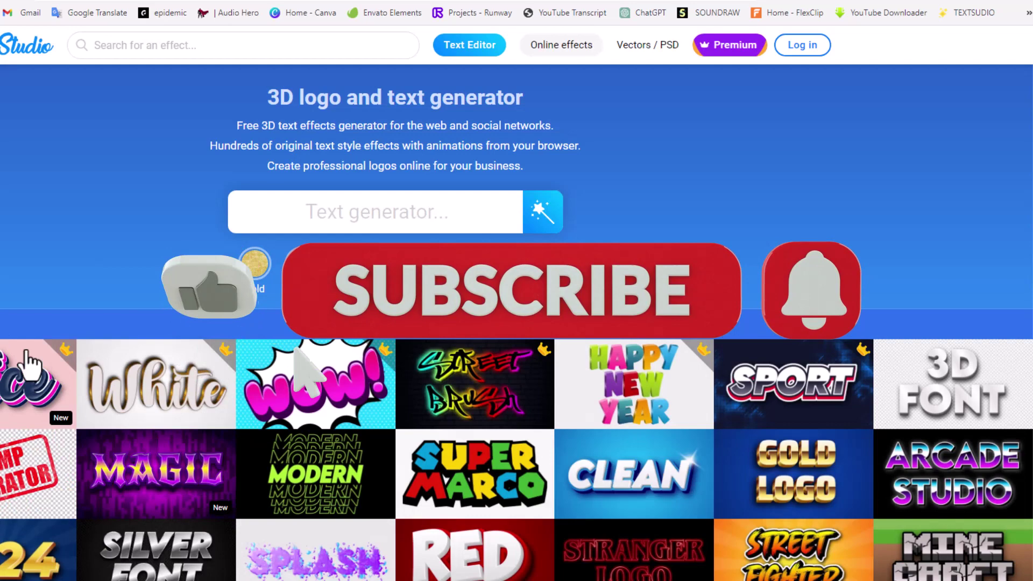
Step: Scroll the TextStudio home page down to the Popular effects gallery with Gold Logo, Neon and Graffiti
scroll(32, 315, down, 3)
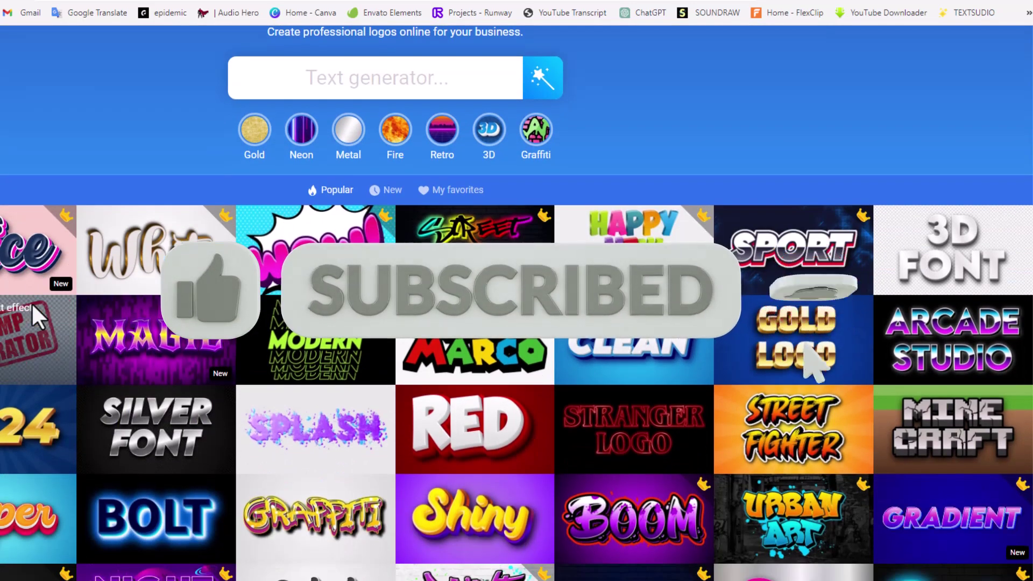
scroll(50, 334, down, 3)
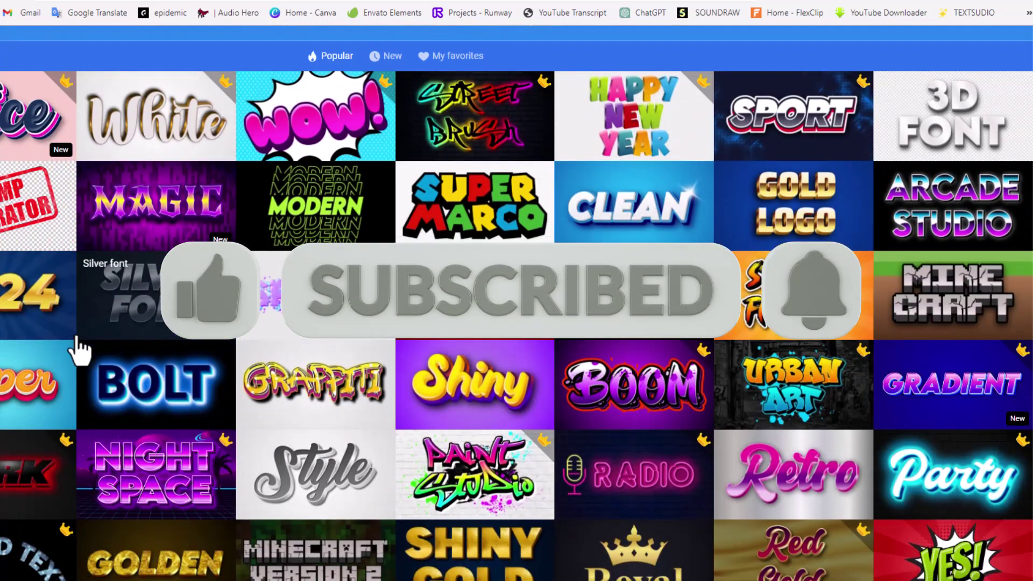